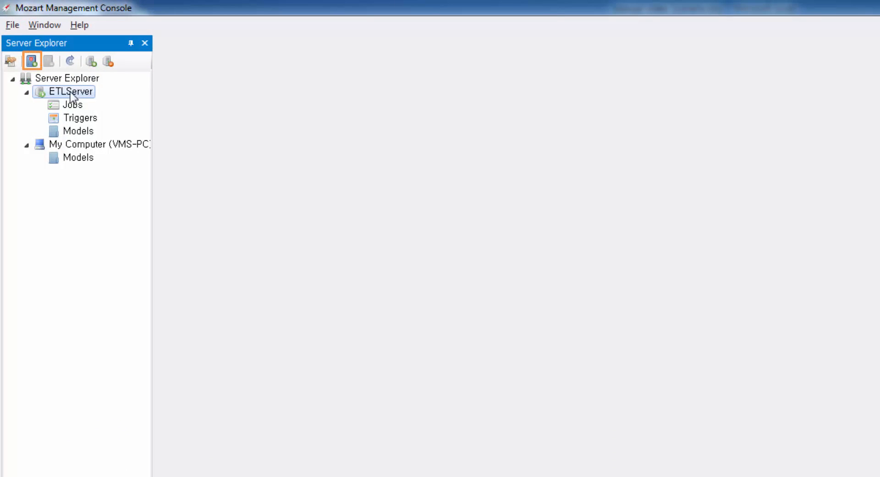
# - Create a shortcut named ETLShortcut on ETLServer that points to the WorkingDirectory root folder
pyautogui.click(32, 61)
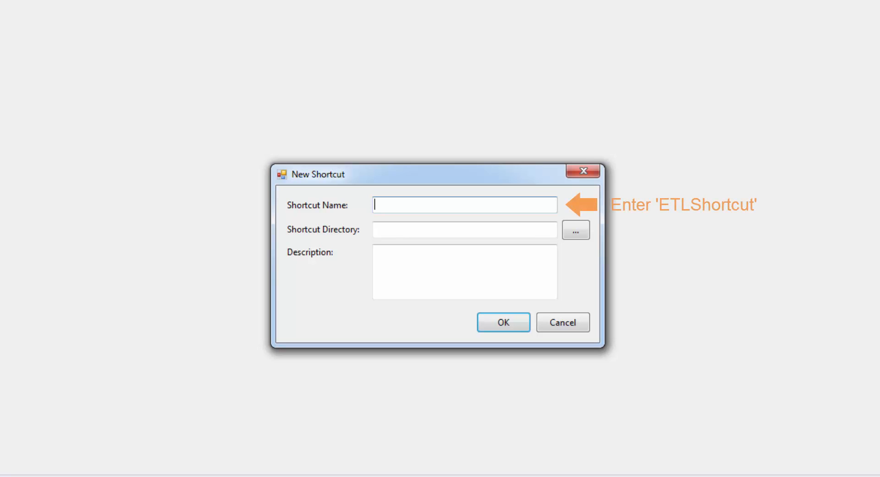
pyautogui.write('ETLShortcut')
pyautogui.click(570, 232)
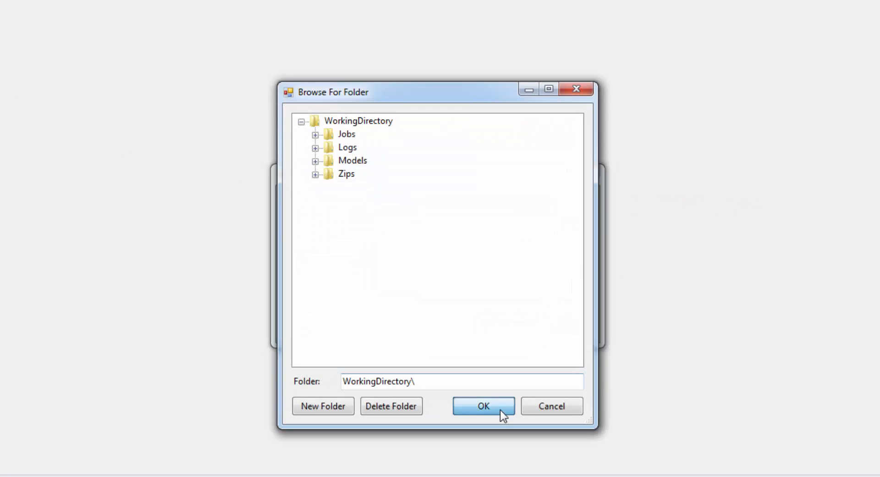
pyautogui.click(500, 409)
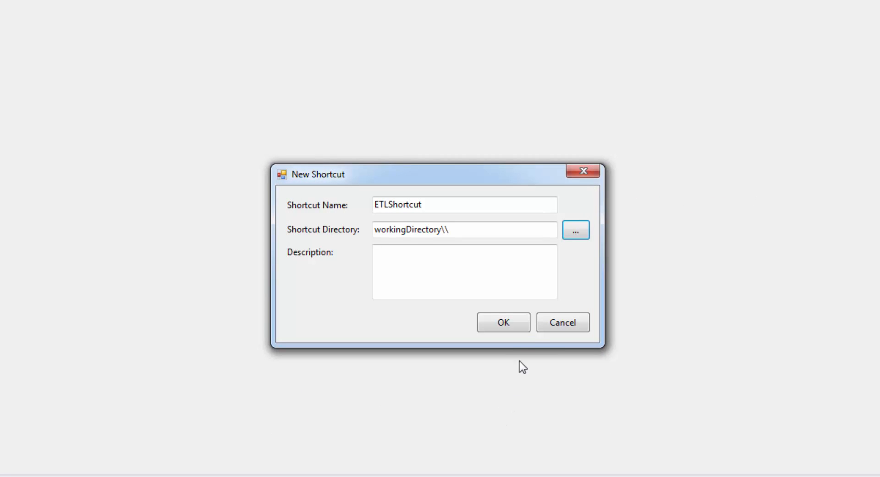
pyautogui.click(523, 327)
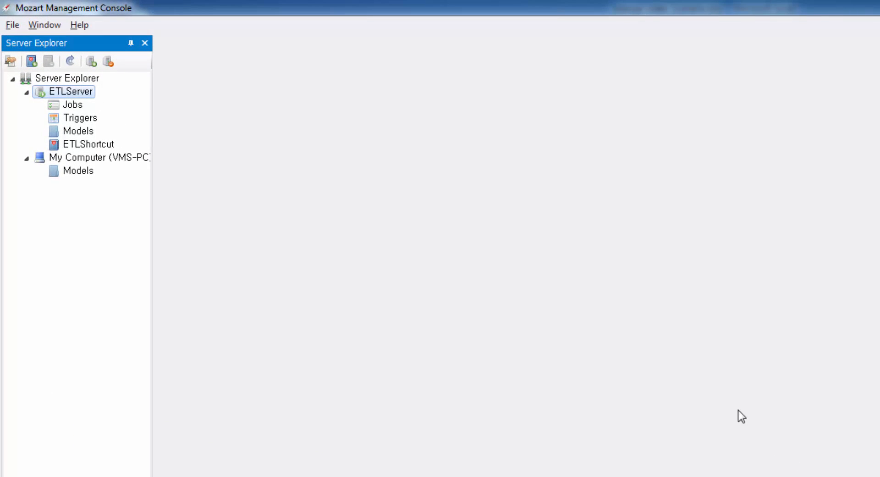
# - Open ETLShortcut and create a folder named SimpleETL inside the Jobs folder
pyautogui.click(117, 144)
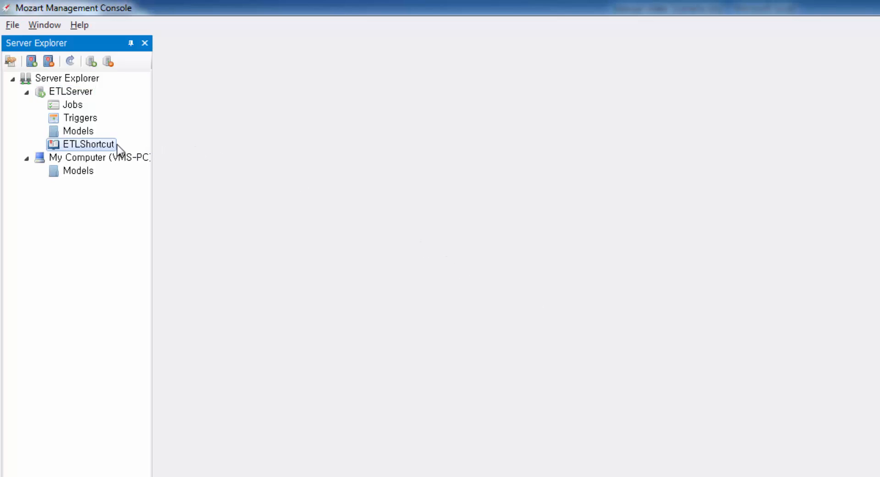
pyautogui.doubleClick(117, 144)
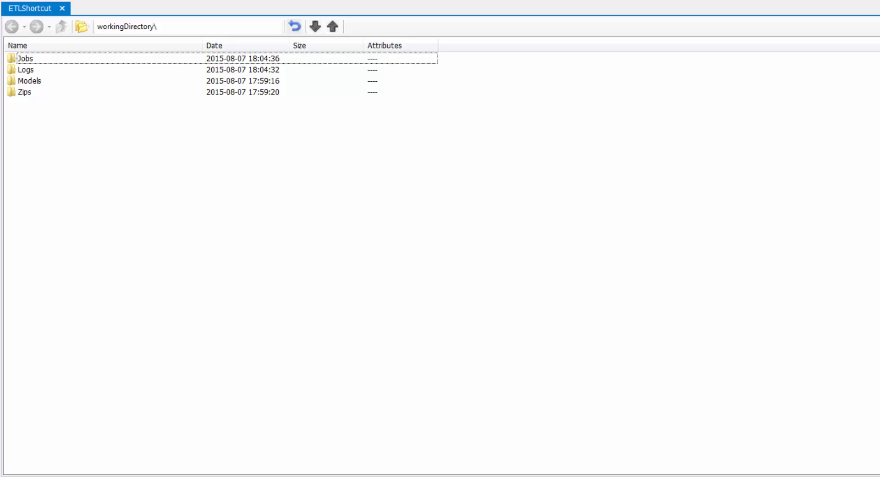
pyautogui.doubleClick(45, 62)
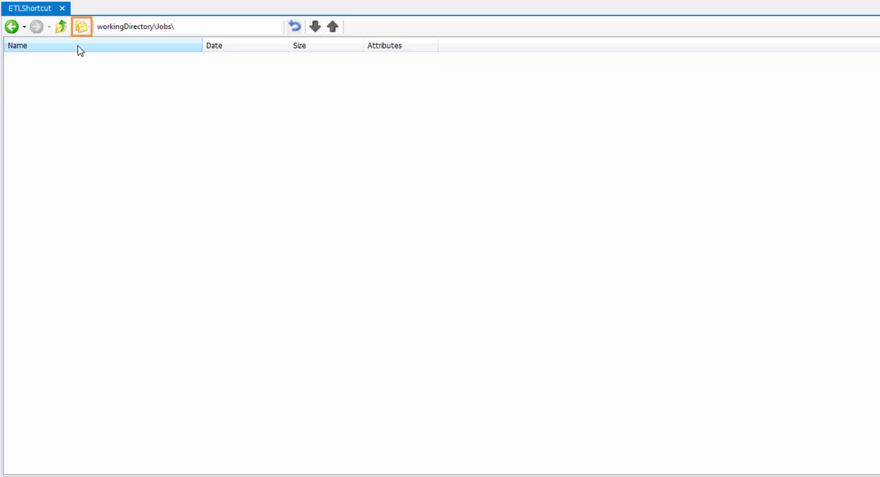
pyautogui.click(82, 32)
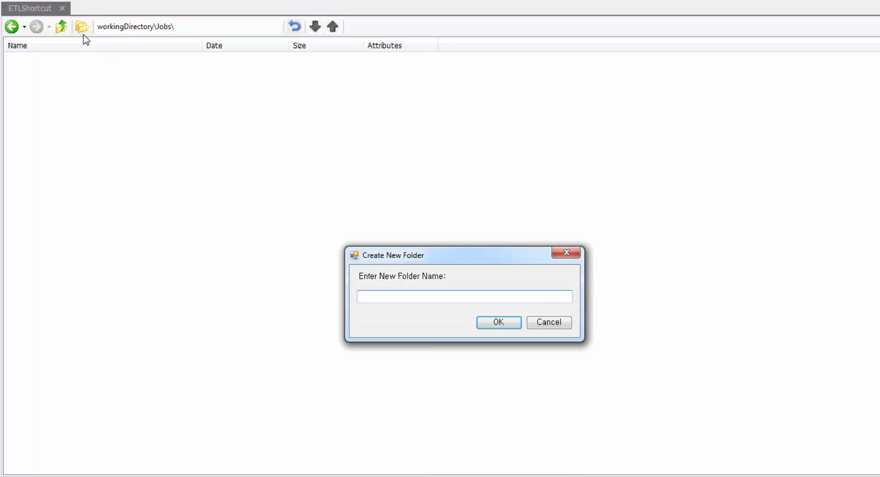
pyautogui.write('Simple')
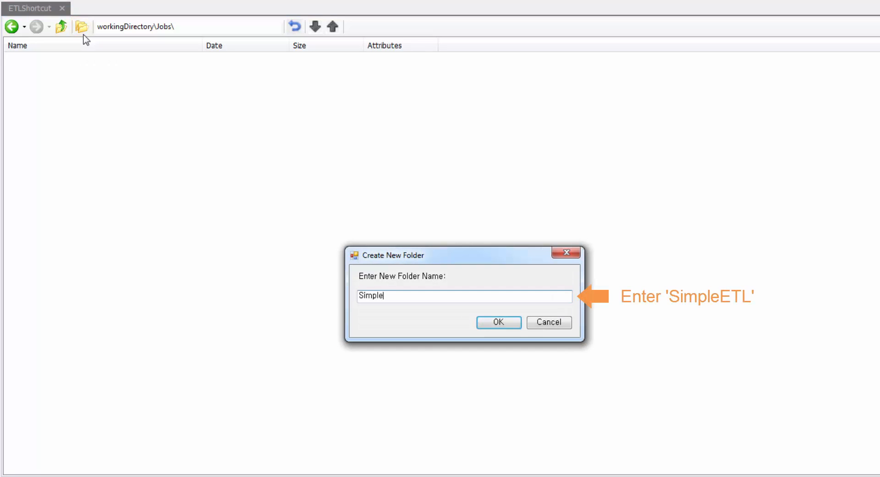
pyautogui.write('ETL')
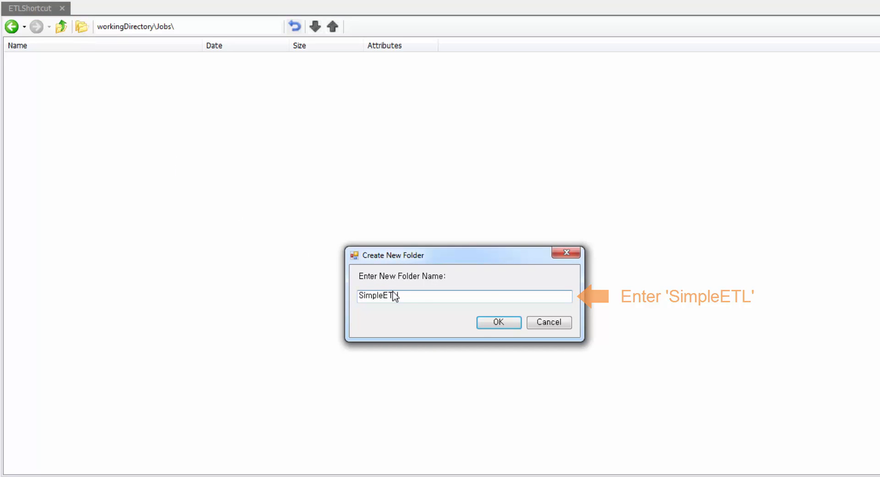
pyautogui.click(484, 325)
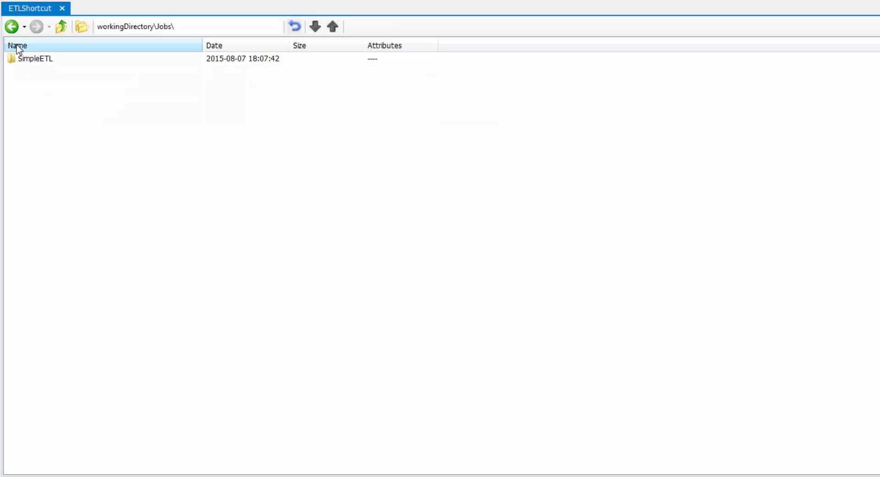
# - Go back to the working directory and create a SimpleETL folder inside Logs
pyautogui.click(12, 26)
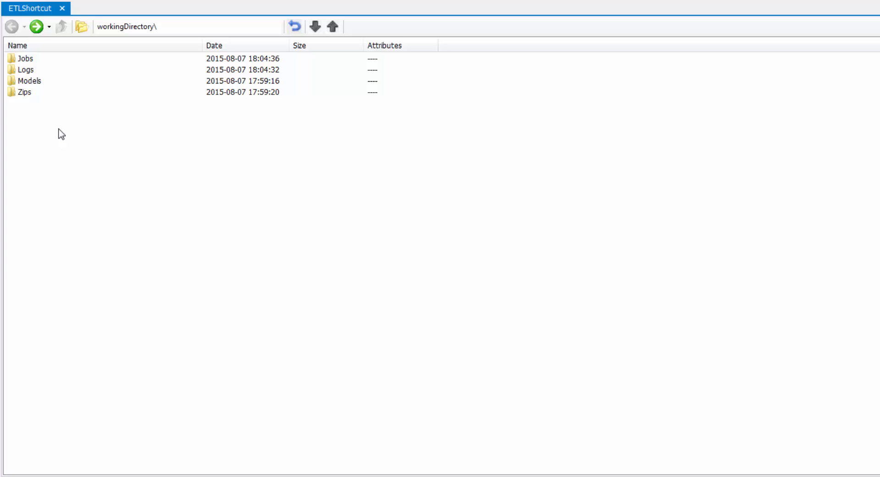
pyautogui.doubleClick(41, 73)
pyautogui.rightClick(52, 86)
pyautogui.click(95, 108)
pyautogui.write('SimpleETL')
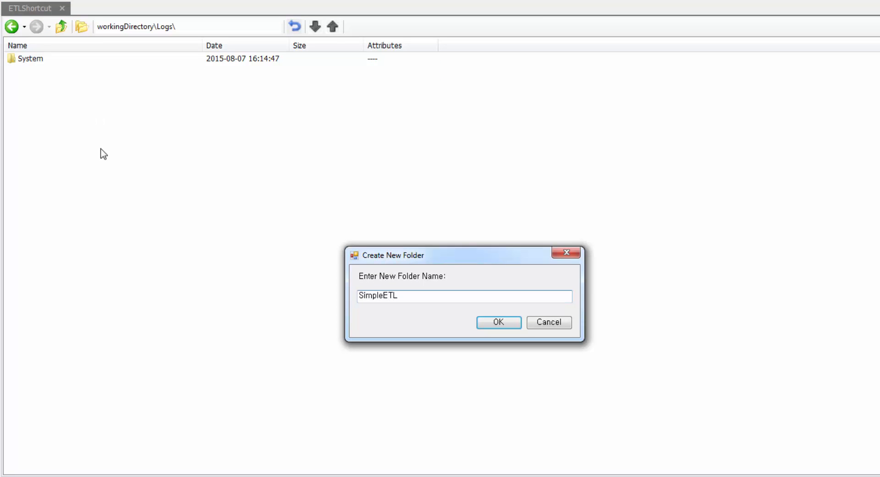
pyautogui.click(498, 324)
# - Create a SimpleETL folder inside the working directory's Models folder
pyautogui.click(12, 28)
pyautogui.doubleClick(35, 79)
pyautogui.rightClick(60, 87)
pyautogui.click(101, 120)
pyautogui.write('SimpleETL')
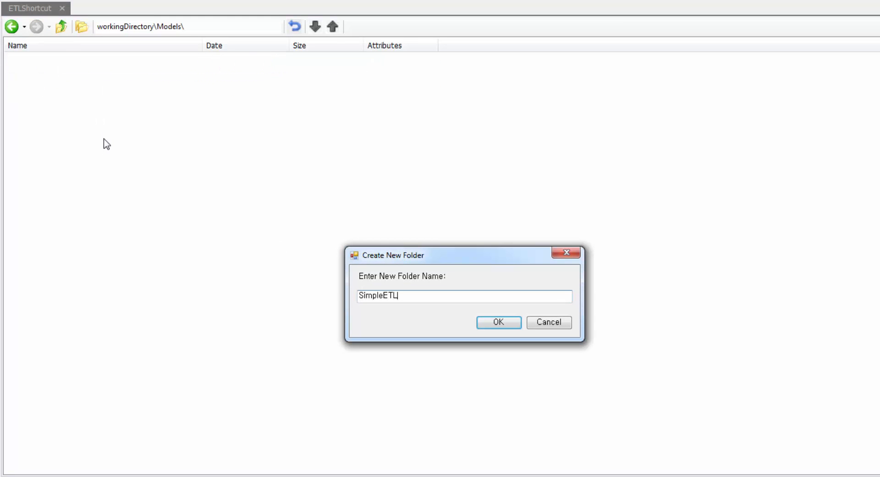
pyautogui.click(477, 323)
# - Create a SimpleETL folder inside the working directory's Zips folder
pyautogui.click(12, 27)
pyautogui.doubleClick(34, 94)
pyautogui.rightClick(59, 114)
pyautogui.click(109, 170)
pyautogui.write('SimpleETL')
pyautogui.click(488, 326)
# - Open the Upload Manager for the SimpleETL folder inside Jobs
pyautogui.click(12, 28)
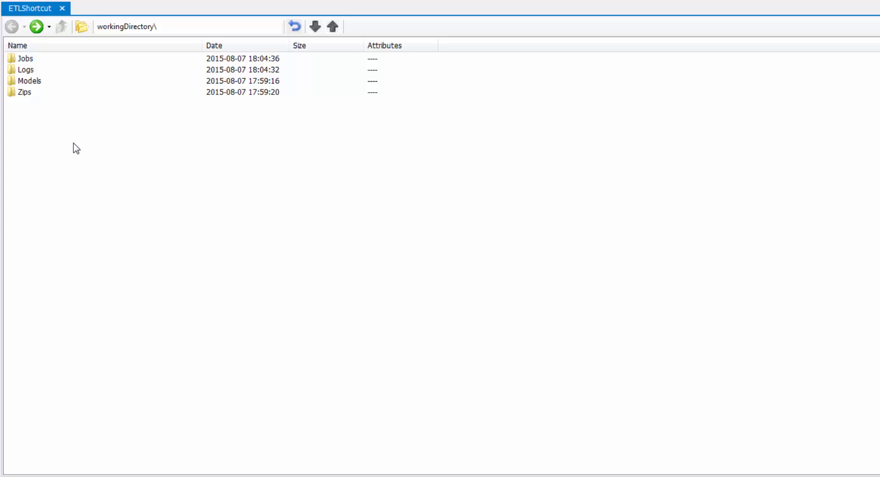
pyautogui.doubleClick(60, 59)
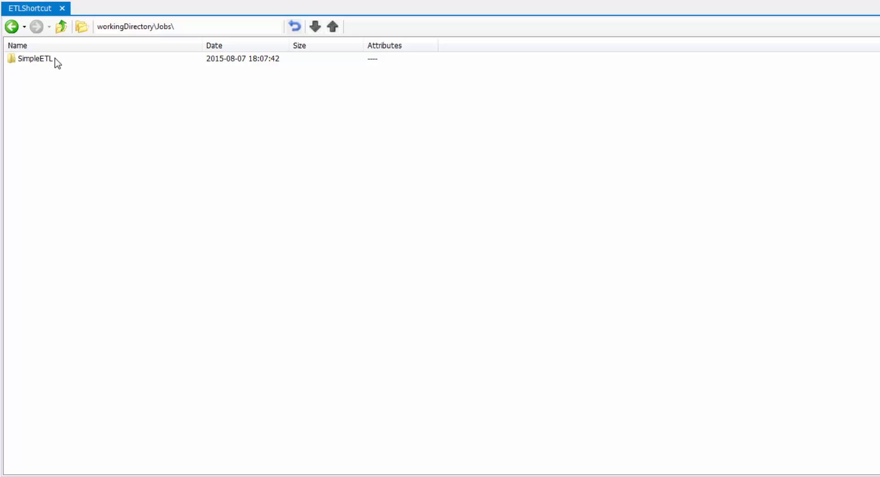
pyautogui.doubleClick(55, 59)
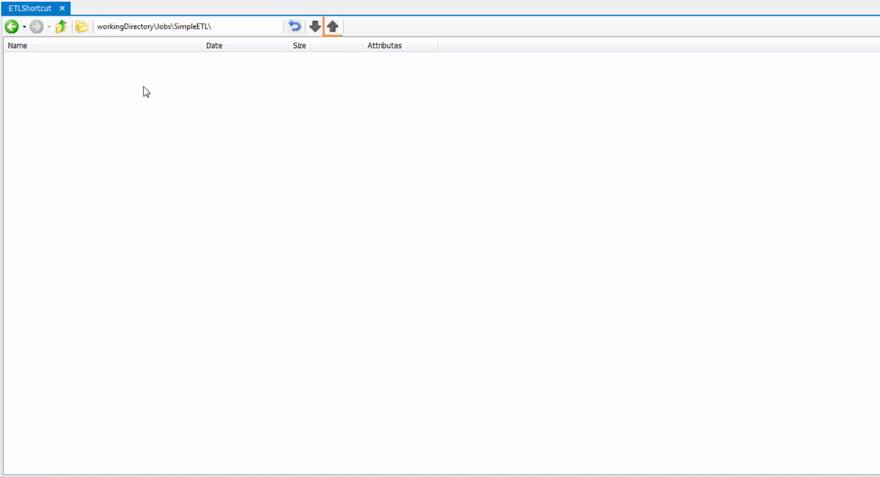
pyautogui.click(332, 26)
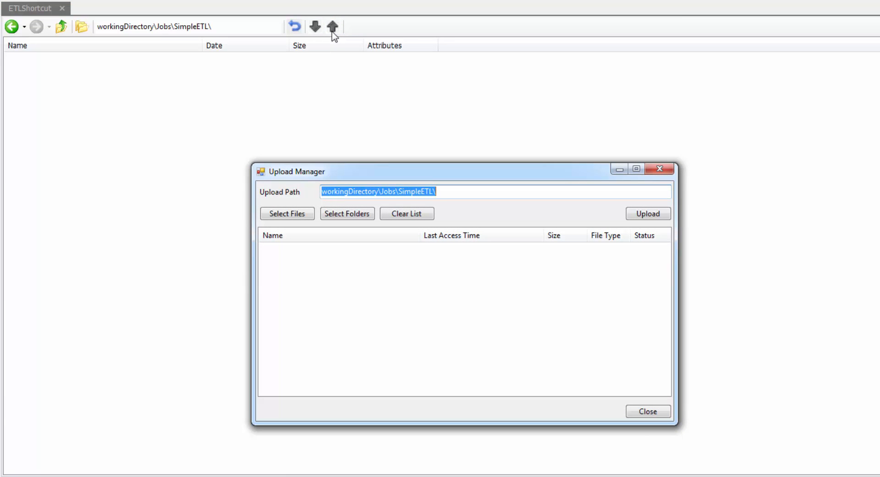
# - Upload SimpleETL.dll from the local SimpleETL project's bin\Debug folder to Jobs\SimpleETL and close the Upload Manager
pyautogui.click(314, 214)
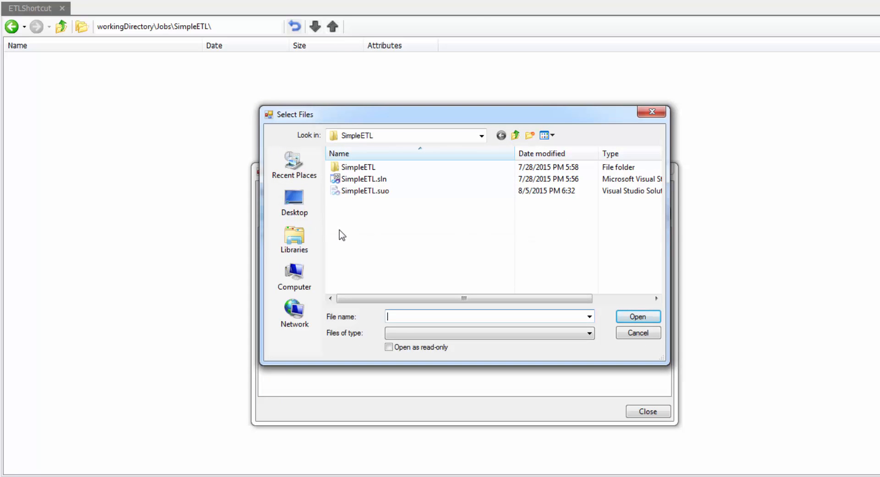
pyautogui.doubleClick(361, 168)
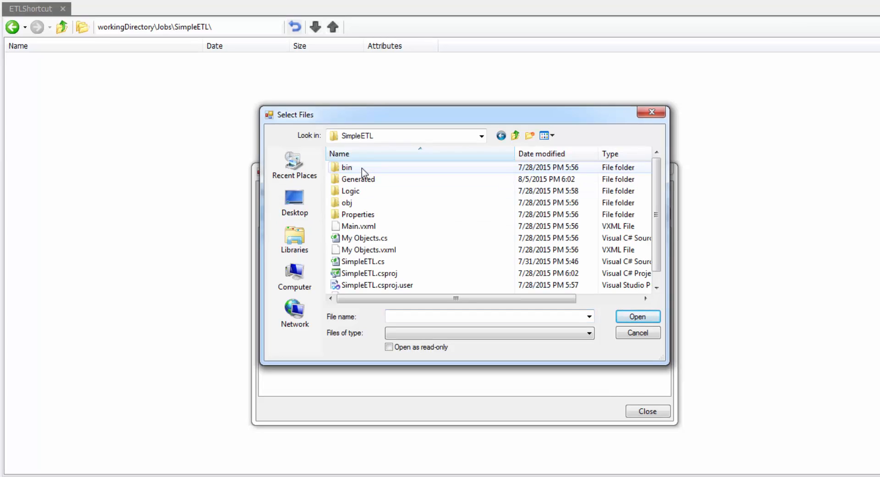
pyautogui.doubleClick(347, 167)
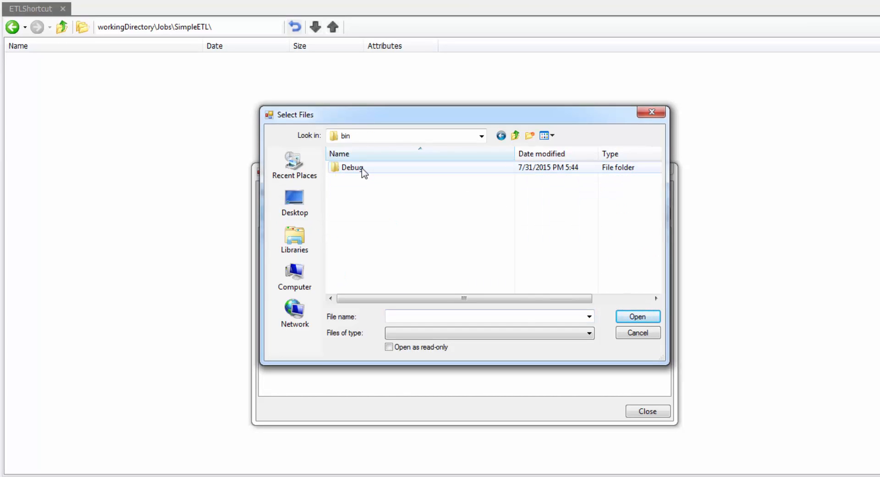
pyautogui.doubleClick(352, 167)
pyautogui.scroll(-3, 365, 188)
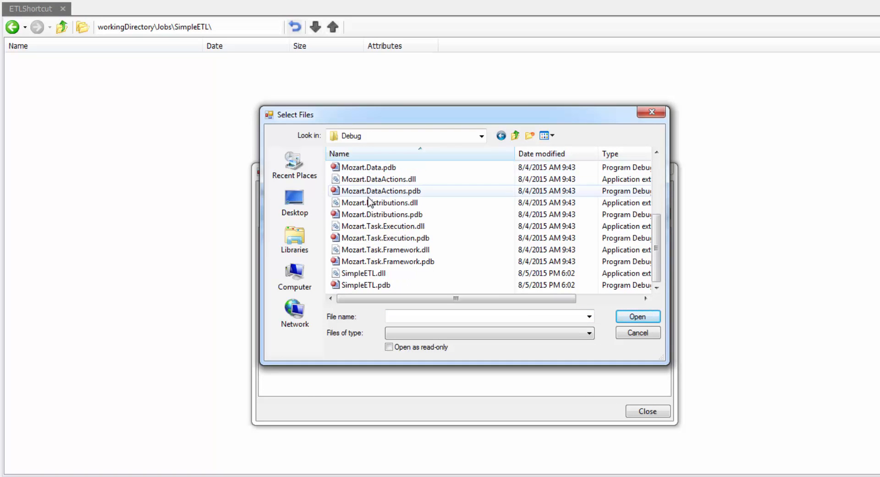
pyautogui.click(383, 274)
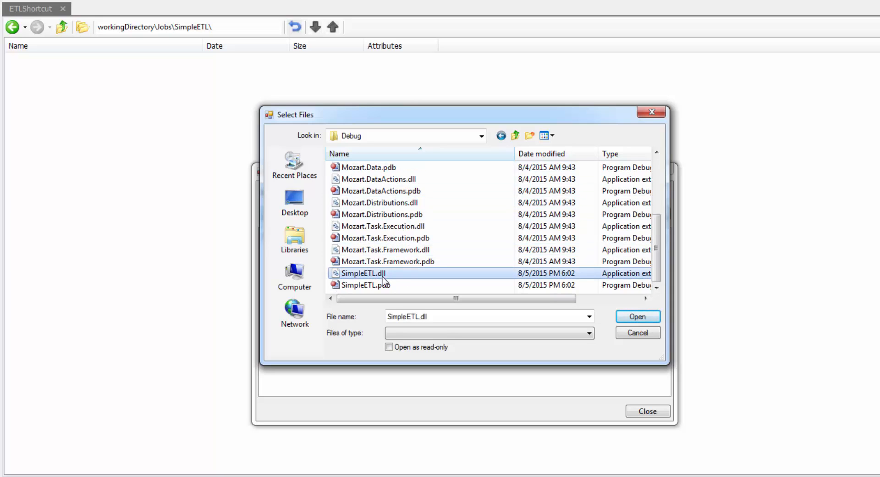
pyautogui.click(629, 315)
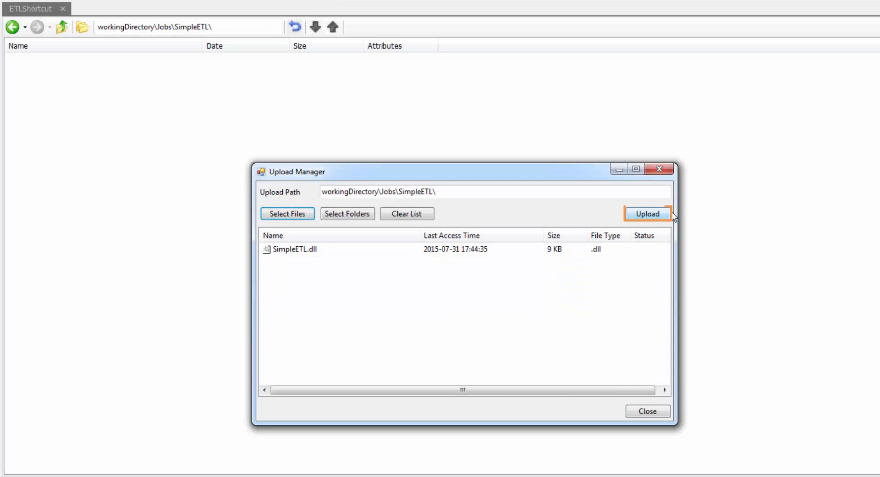
pyautogui.click(669, 214)
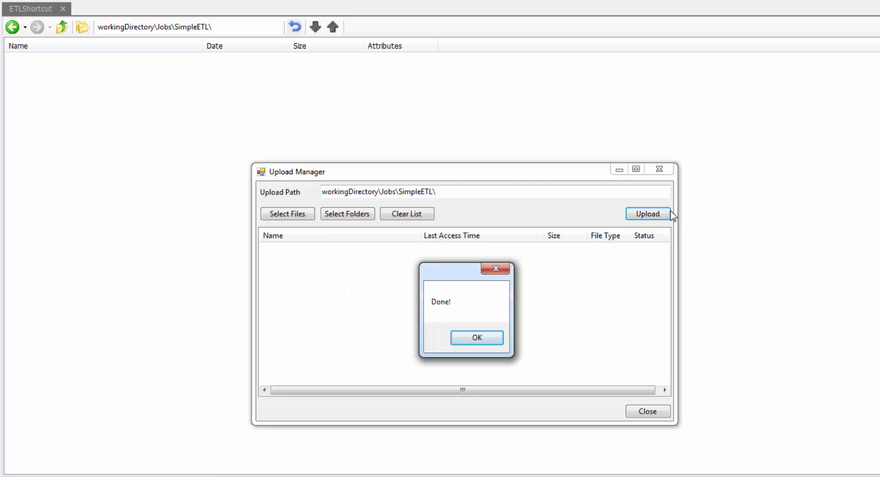
pyautogui.click(498, 336)
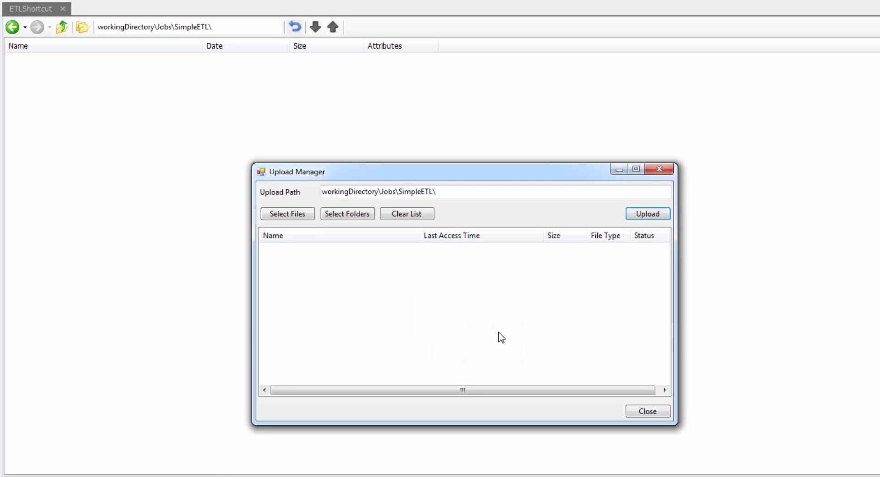
pyautogui.click(649, 175)
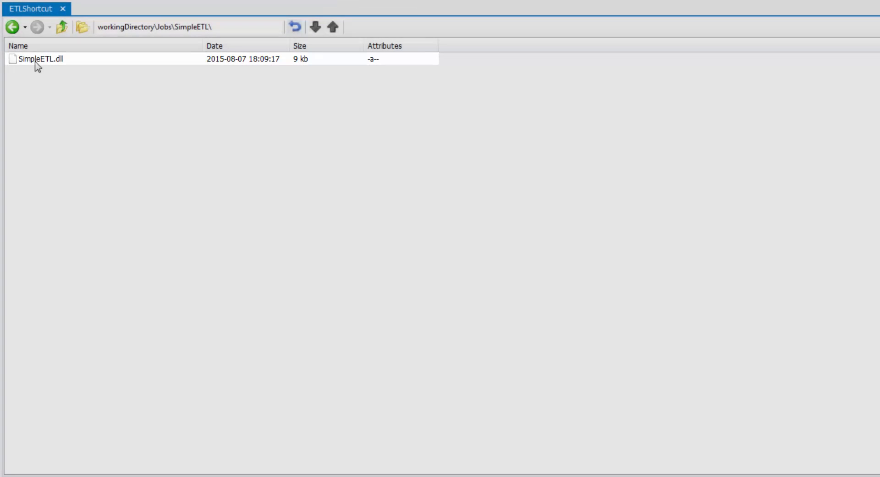
# - Return to the working directory and open the Upload Manager for the SimpleETL folder inside Models
pyautogui.click(13, 28)
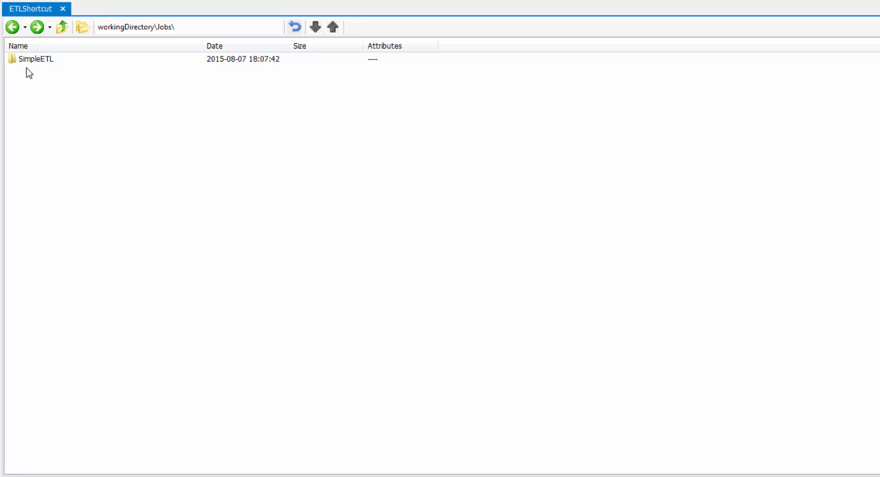
pyautogui.click(12, 27)
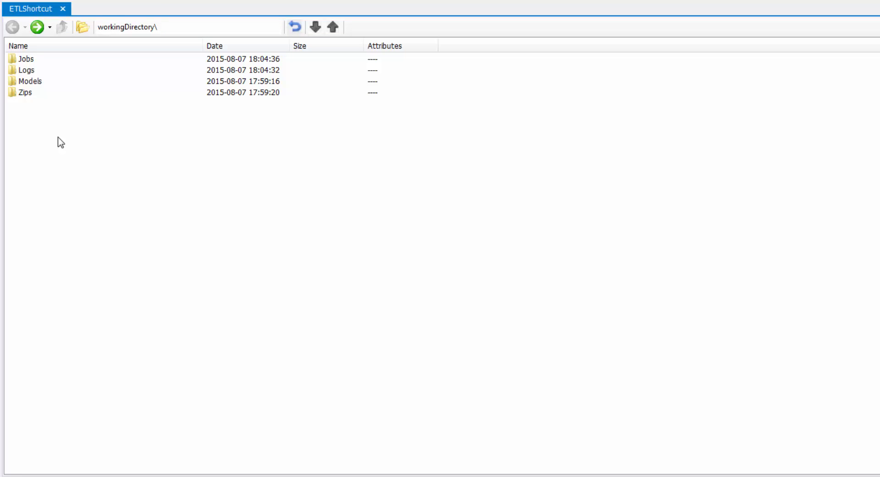
pyautogui.doubleClick(55, 82)
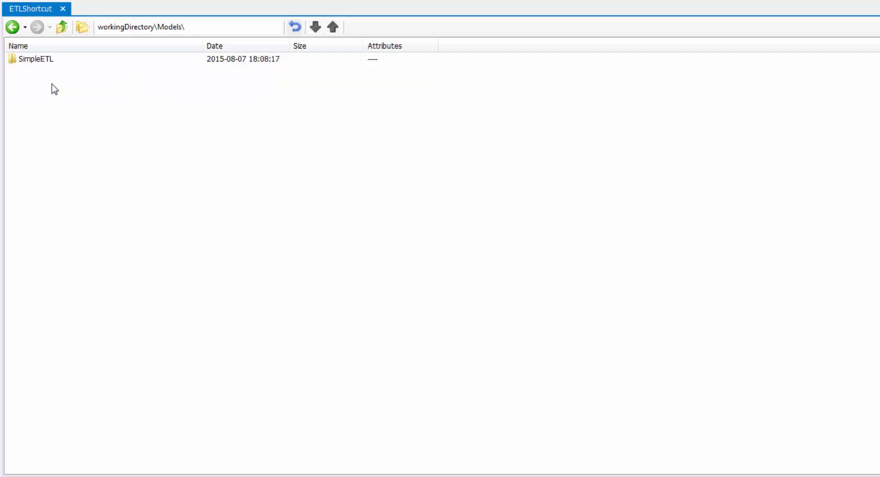
pyautogui.click(61, 62)
pyautogui.doubleClick(61, 62)
pyautogui.click(333, 27)
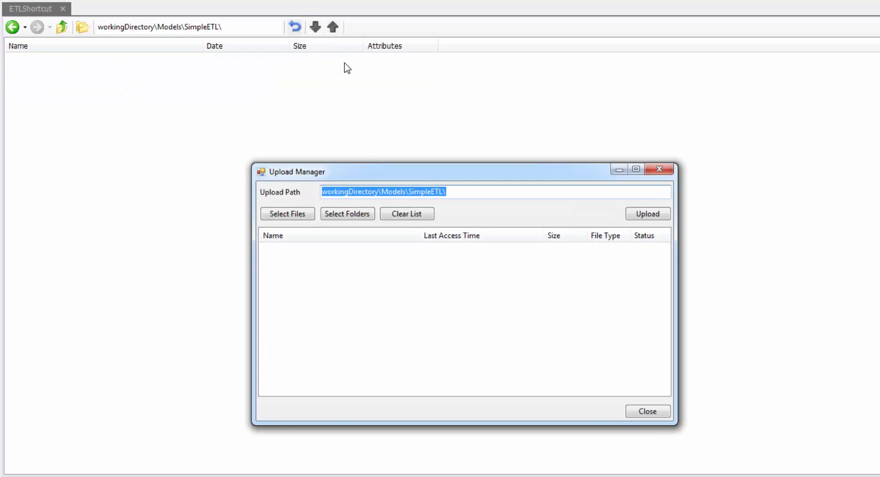
# - Upload SimpleETL.vmodel from the local project's Generated folder to Models\SimpleETL
pyautogui.click(303, 214)
pyautogui.click(514, 135)
pyautogui.click(514, 136)
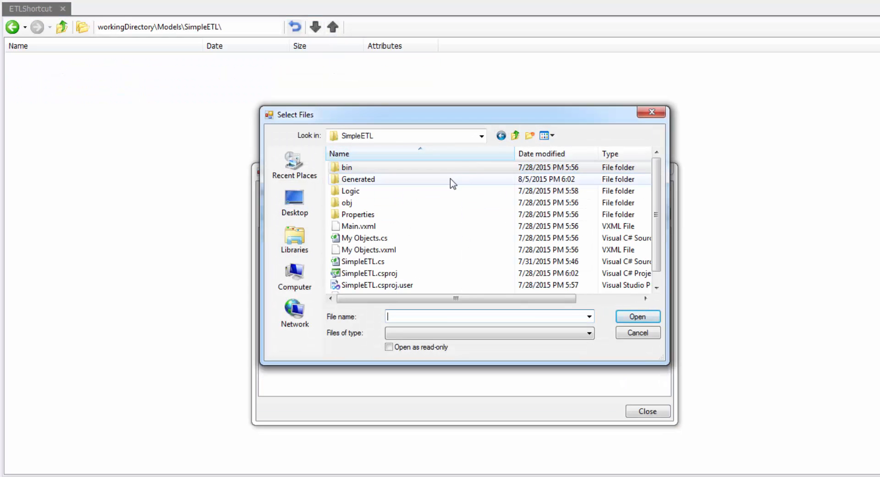
pyautogui.doubleClick(453, 184)
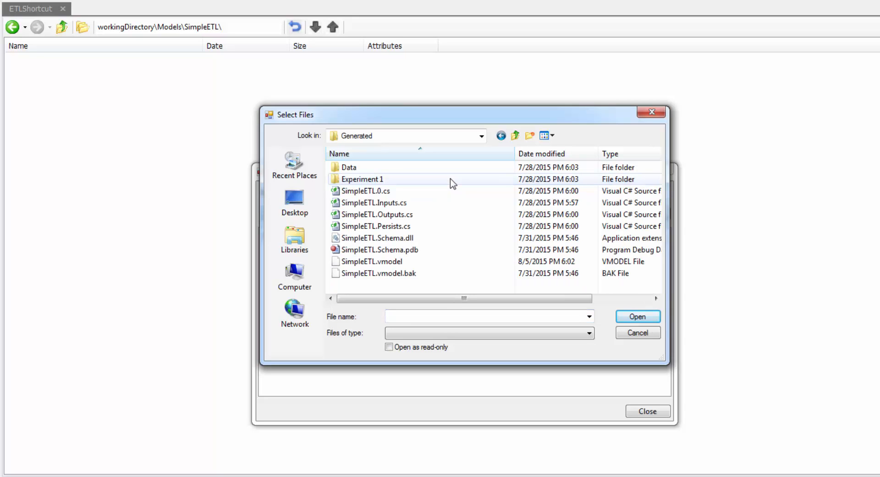
pyautogui.click(408, 262)
pyautogui.click(637, 317)
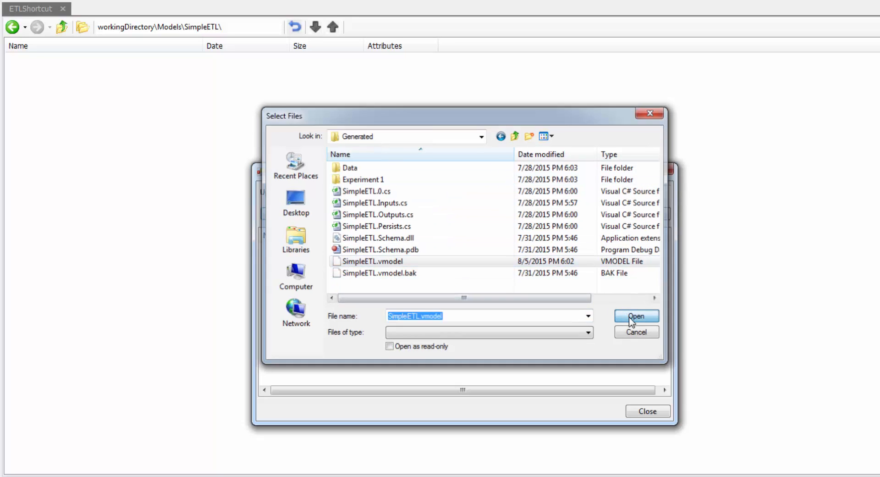
pyautogui.click(648, 214)
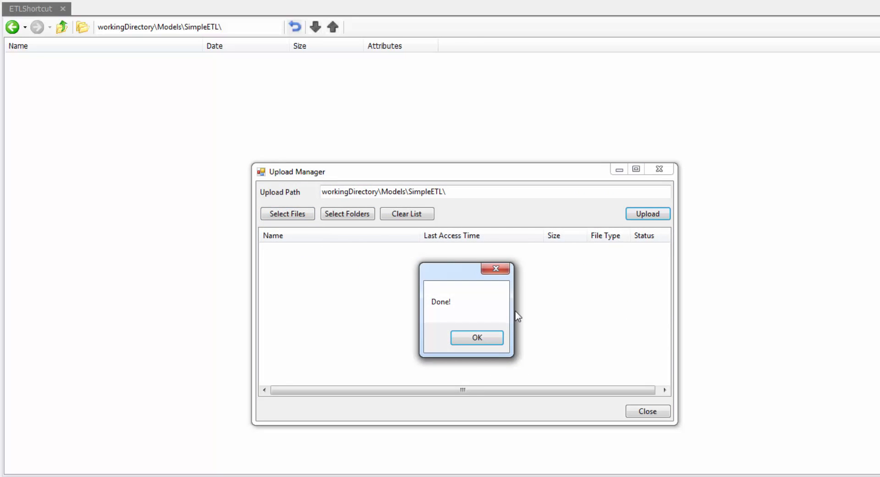
# - Dismiss the finished upload, close the Upload Manager and open the Jobs list of ETLServer
pyautogui.click(490, 338)
pyautogui.click(660, 169)
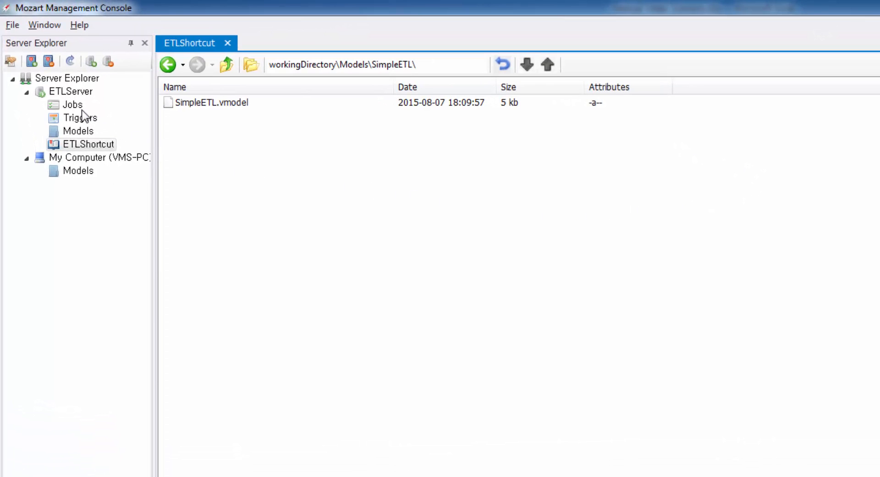
pyautogui.doubleClick(82, 109)
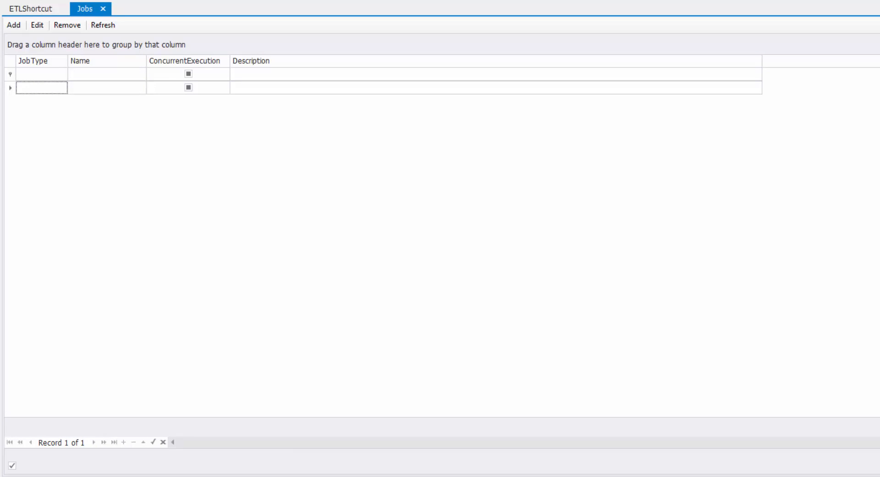
# - Add a new job named SimpleETL with the job type $model
pyautogui.click(19, 29)
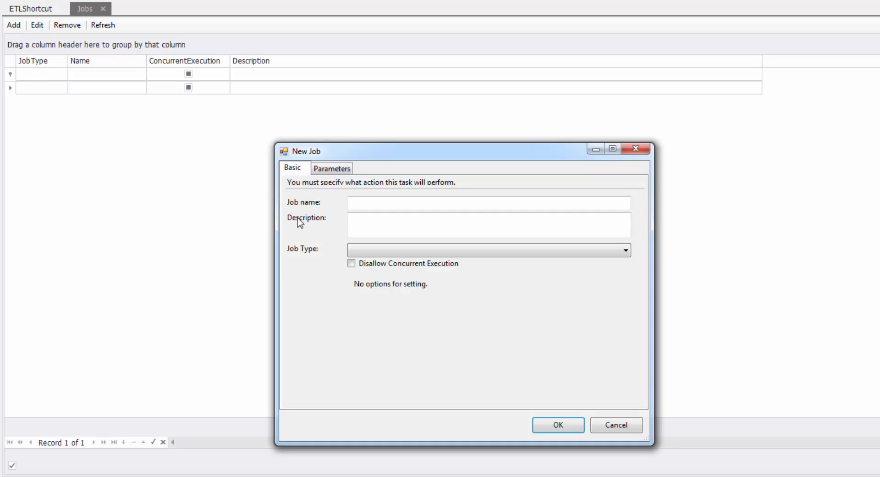
pyautogui.click(488, 204)
pyautogui.write('Si')
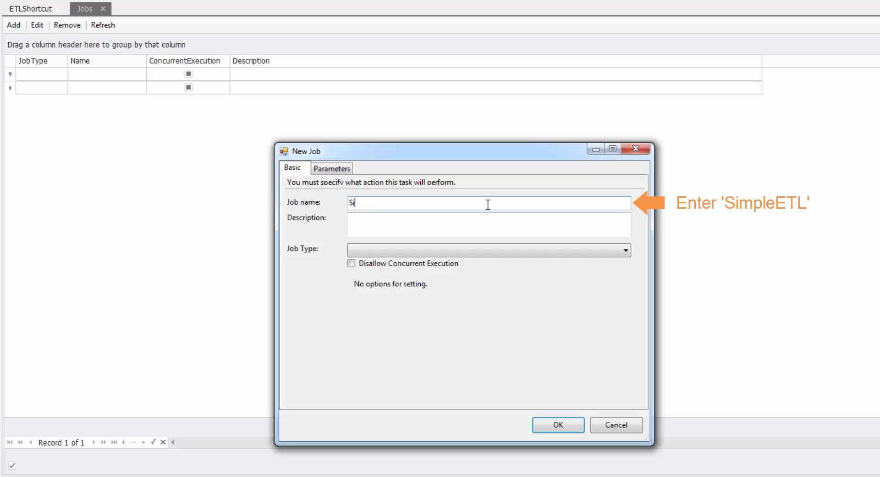
pyautogui.write('mpleETL')
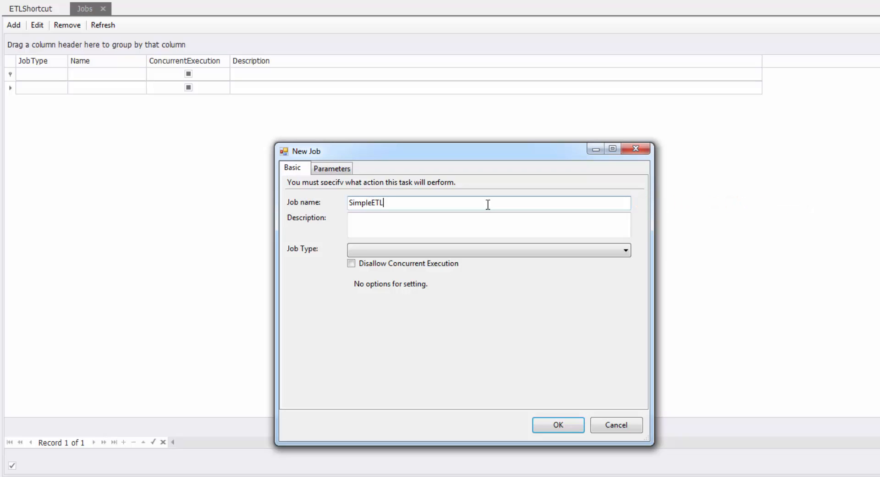
pyautogui.click(514, 251)
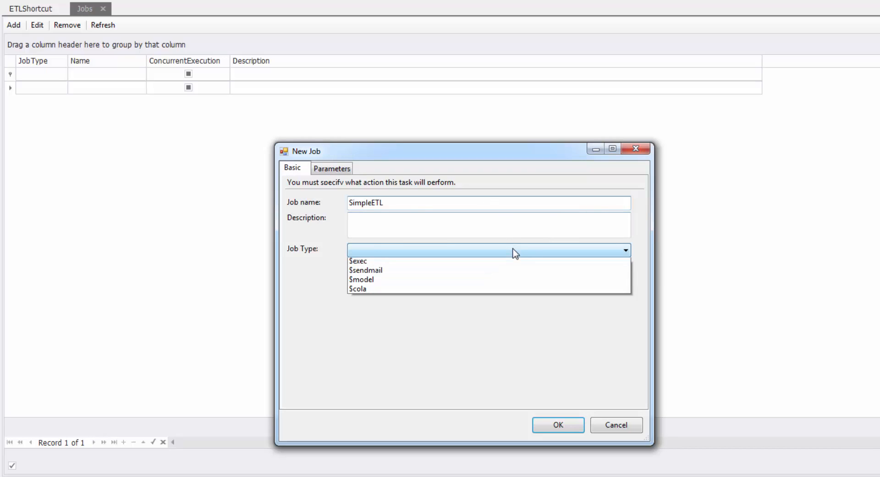
pyautogui.click(515, 280)
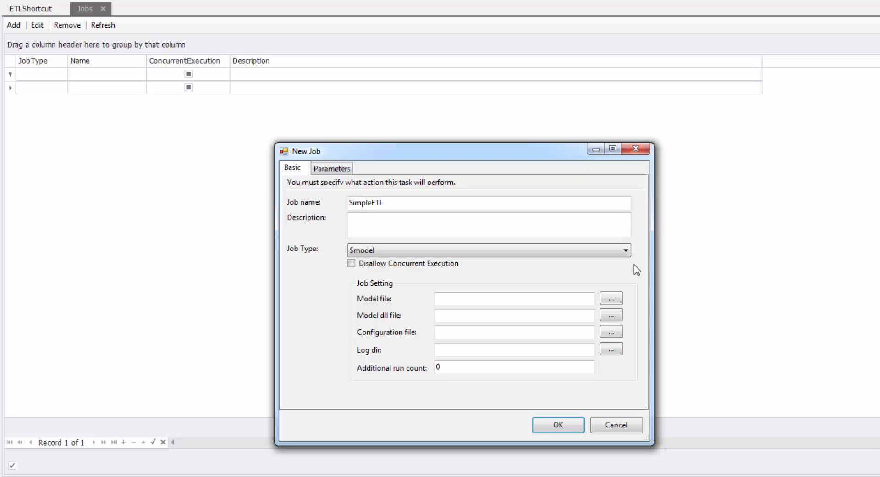
# - Set the job's model file to SimpleETL.vmodel from the Models\SimpleETL folder of the working directory
pyautogui.click(611, 298)
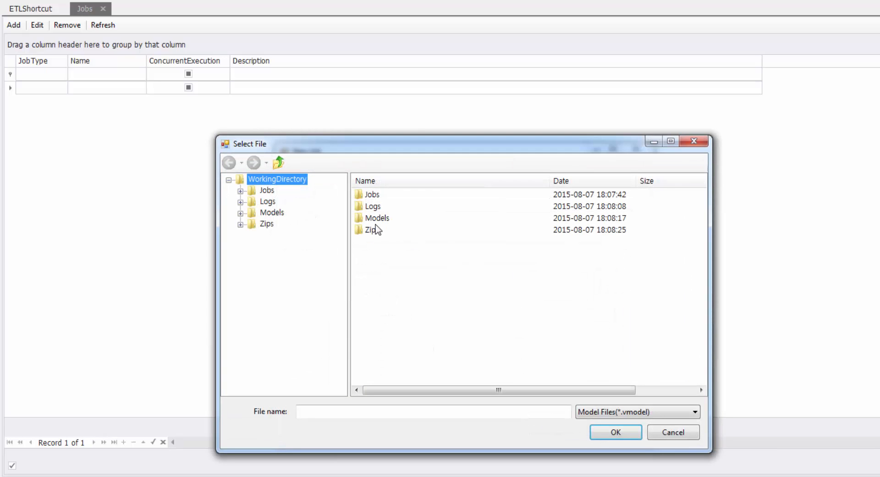
pyautogui.doubleClick(376, 217)
pyautogui.doubleClick(373, 196)
pyautogui.click(375, 197)
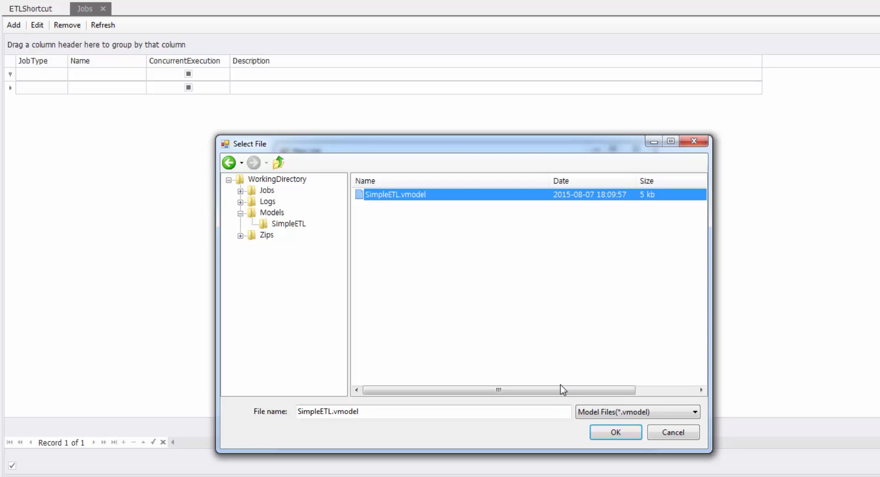
pyautogui.click(593, 434)
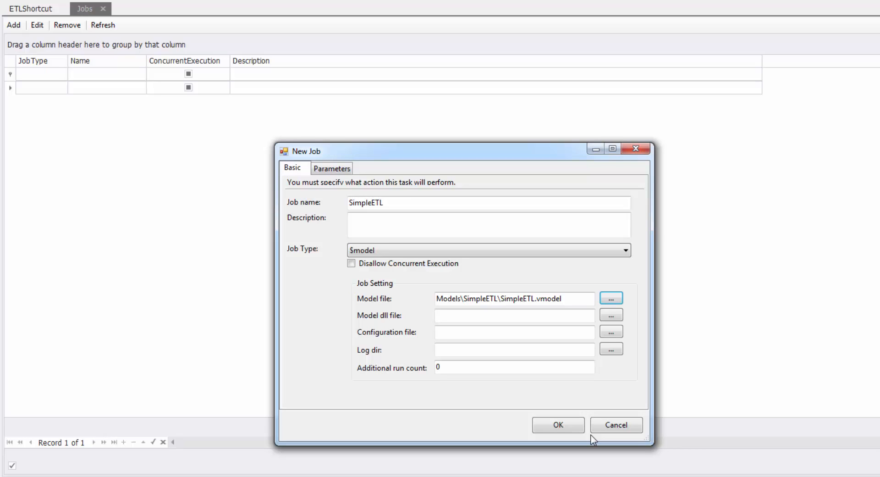
# - Set the job's model dll file to SimpleETL.dll from the Jobs\SimpleETL folder
pyautogui.click(619, 315)
pyautogui.doubleClick(380, 196)
pyautogui.doubleClick(380, 197)
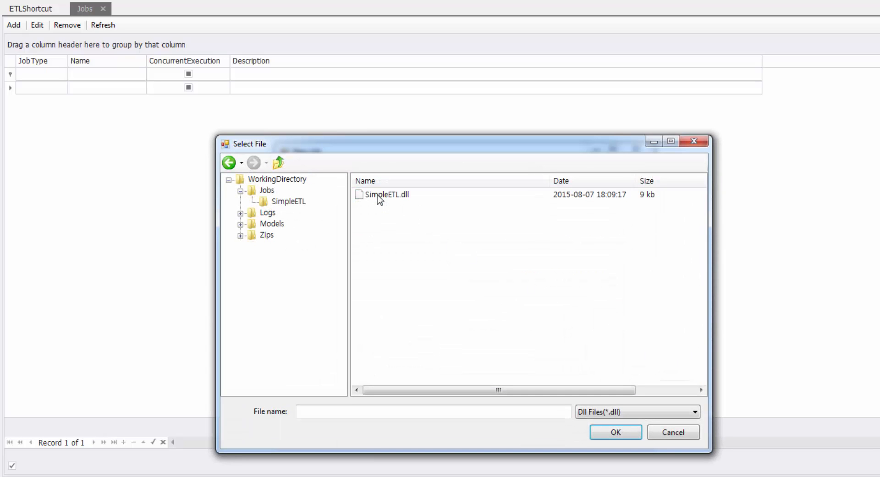
pyautogui.doubleClick(380, 197)
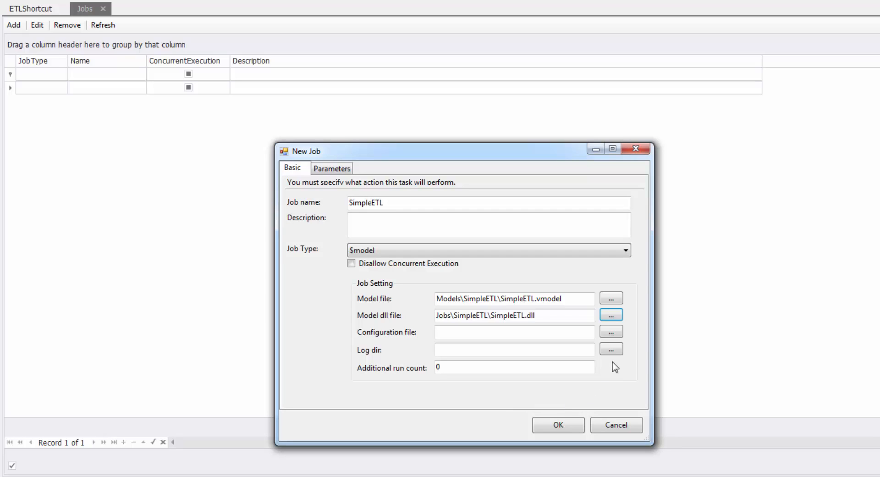
# - Set the job's log directory to the SimpleETL folder inside Logs
pyautogui.click(613, 349)
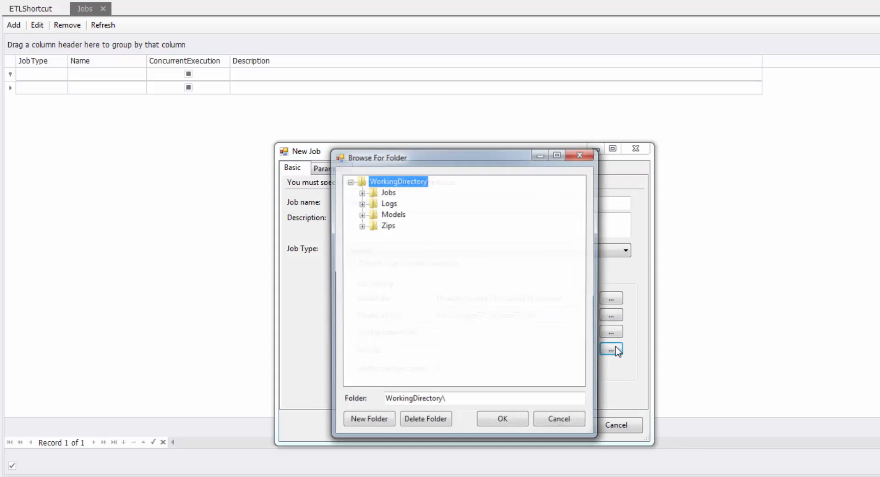
pyautogui.click(362, 203)
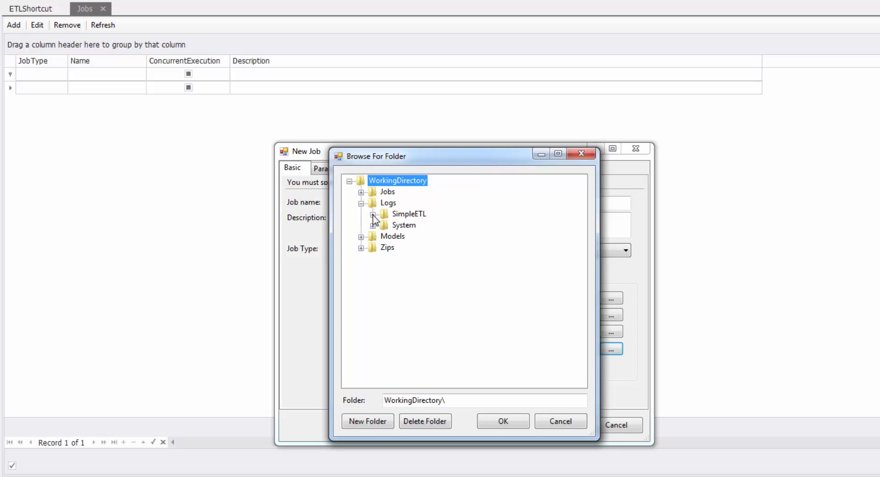
pyautogui.click(373, 215)
pyautogui.click(385, 215)
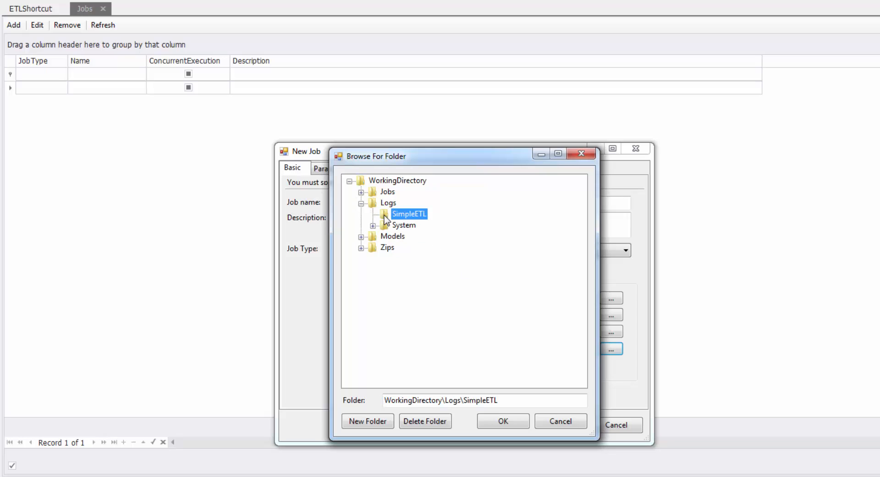
pyautogui.click(511, 422)
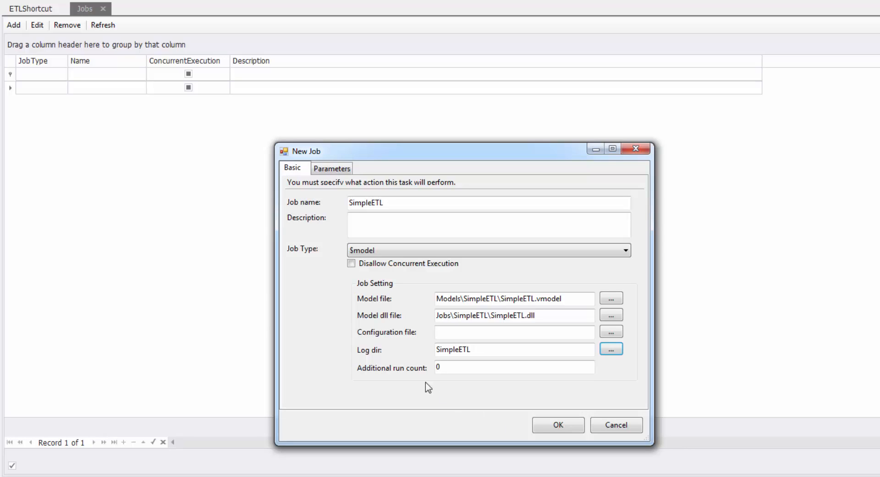
# - Enable the #use-database and #save-database parameters of the new job
pyautogui.click(340, 174)
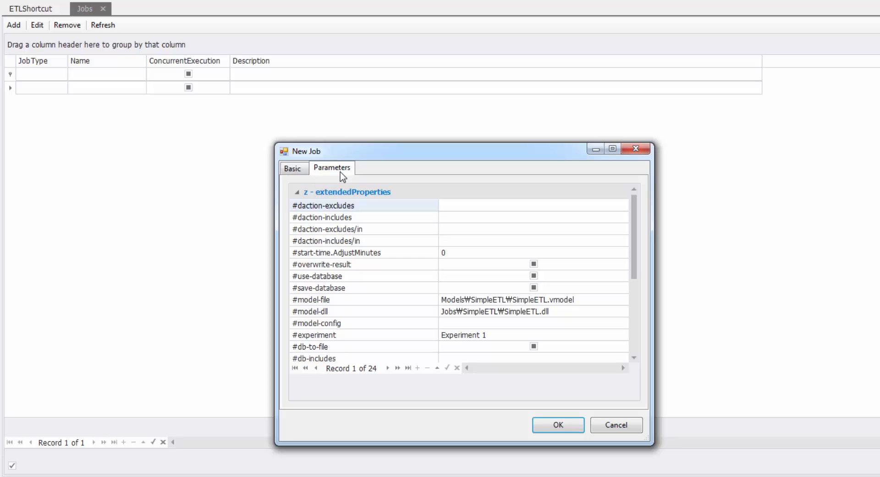
pyautogui.click(533, 276)
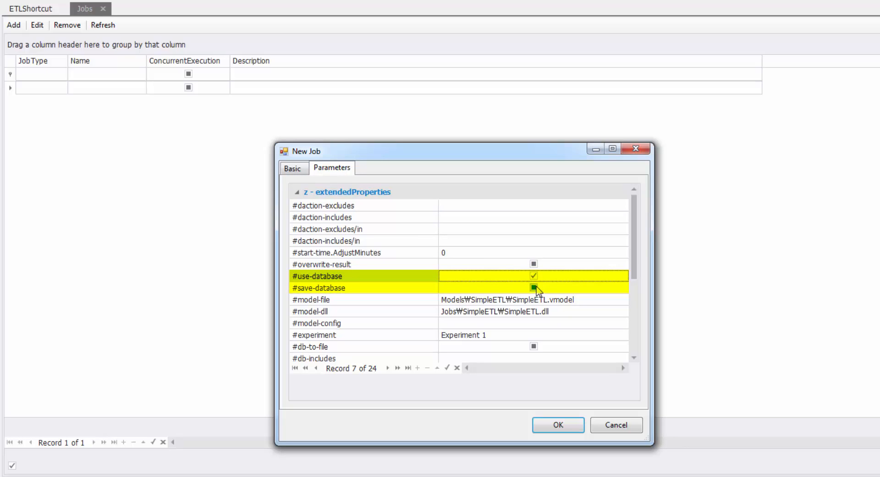
pyautogui.click(534, 288)
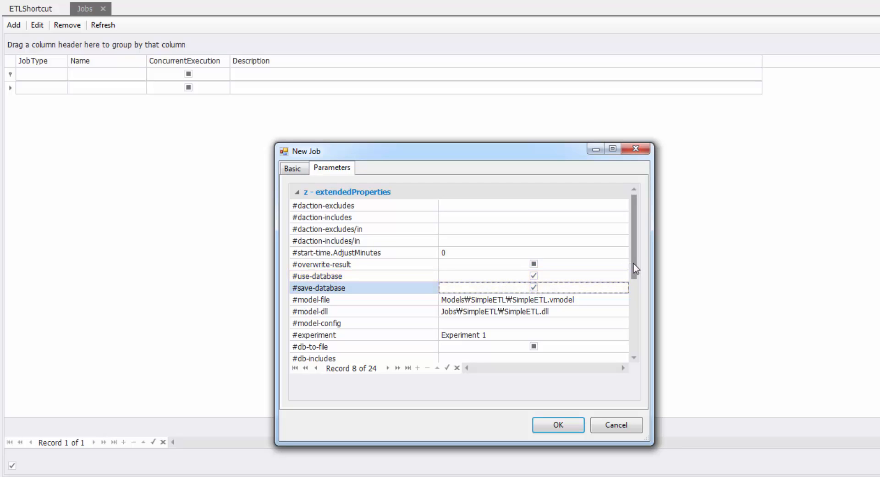
# - Enable the #zip parameter, set #zip.Path to the Zips\SimpleETL folder, and save the job
pyautogui.moveTo(636, 268); pyautogui.dragTo(639, 324)
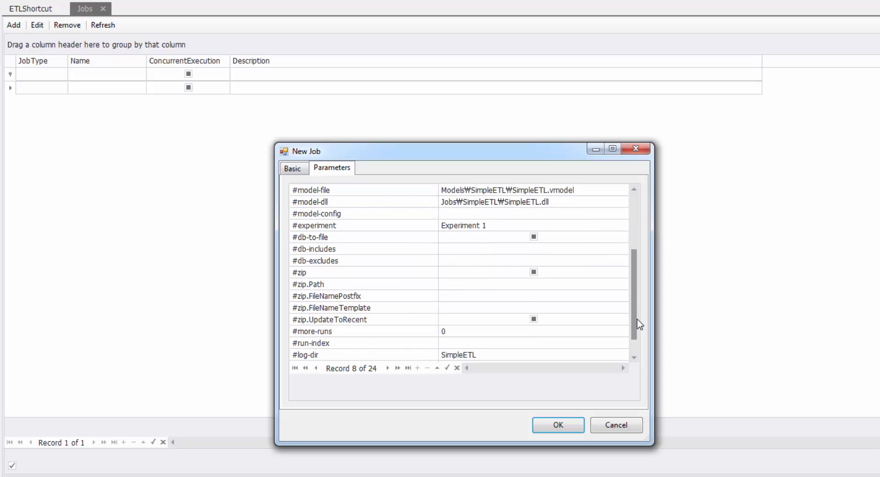
pyautogui.click(534, 272)
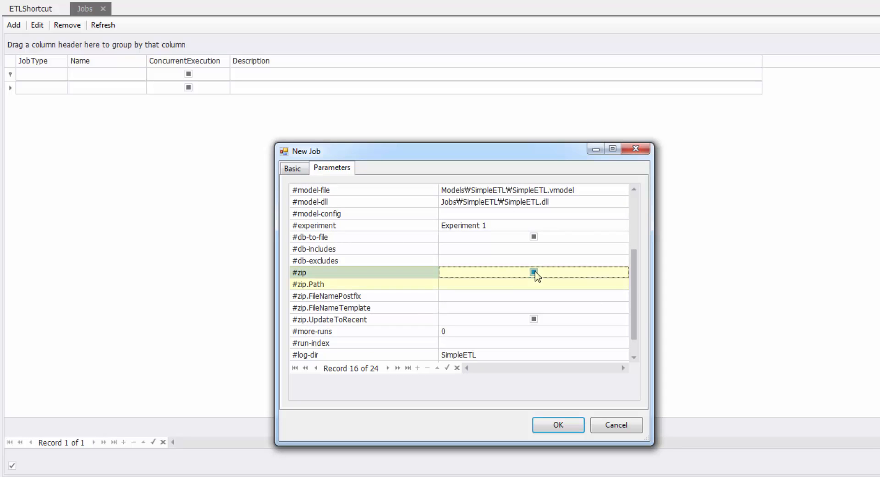
pyautogui.click(534, 272)
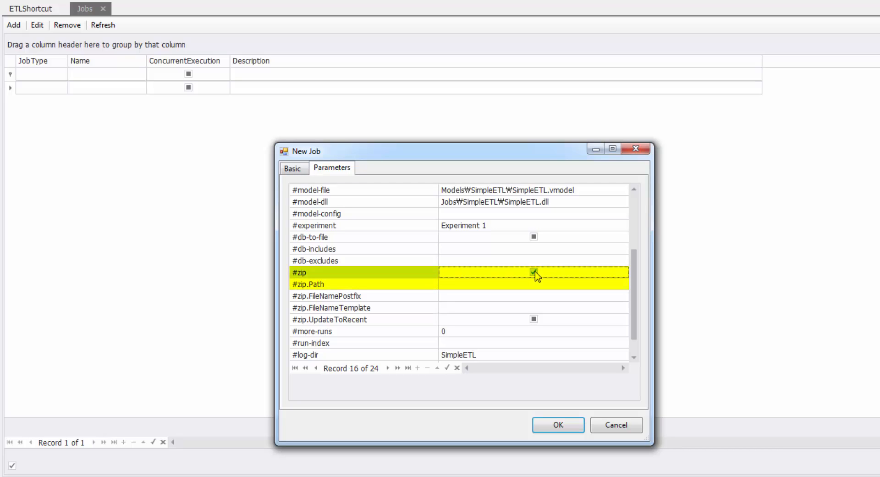
pyautogui.click(568, 286)
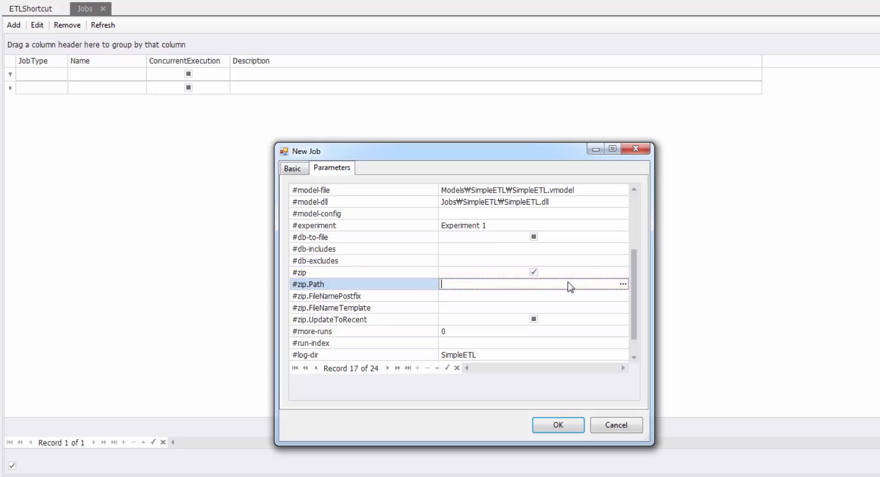
pyautogui.click(622, 284)
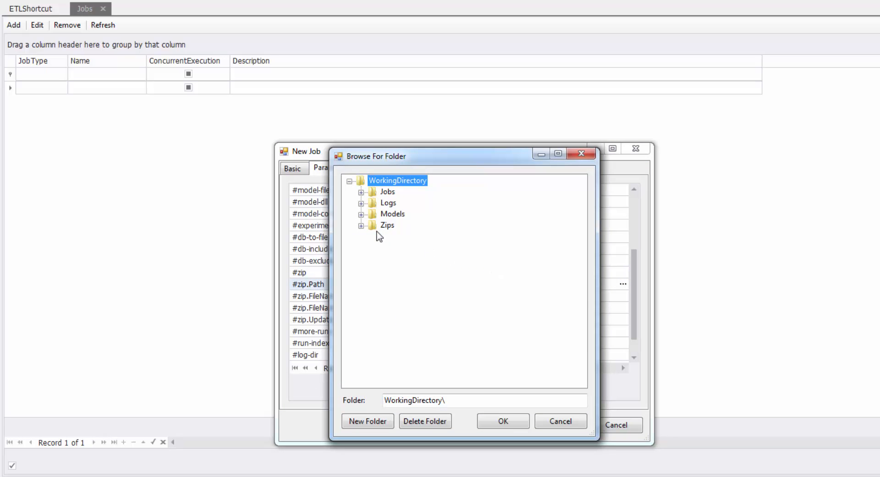
pyautogui.click(361, 225)
pyautogui.click(402, 238)
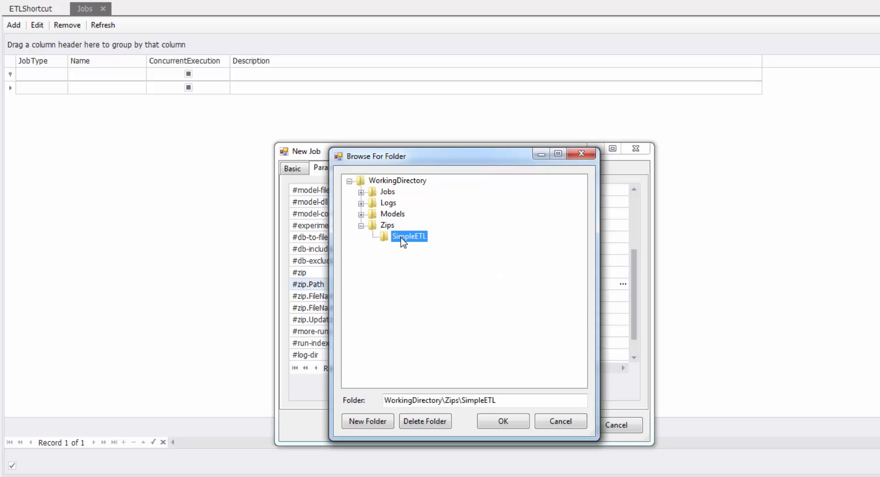
pyautogui.click(512, 419)
pyautogui.click(547, 427)
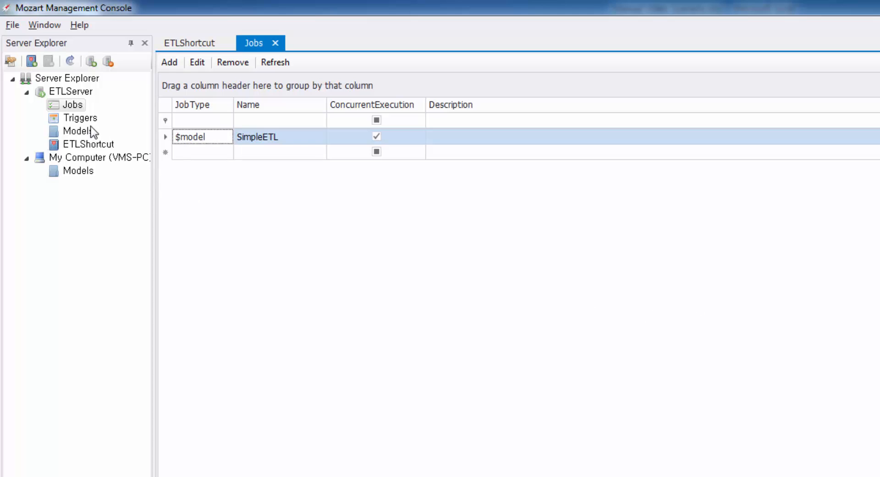
# - Open ETLServer's Triggers list and add a new trigger named SimpleETL
pyautogui.doubleClick(80, 118)
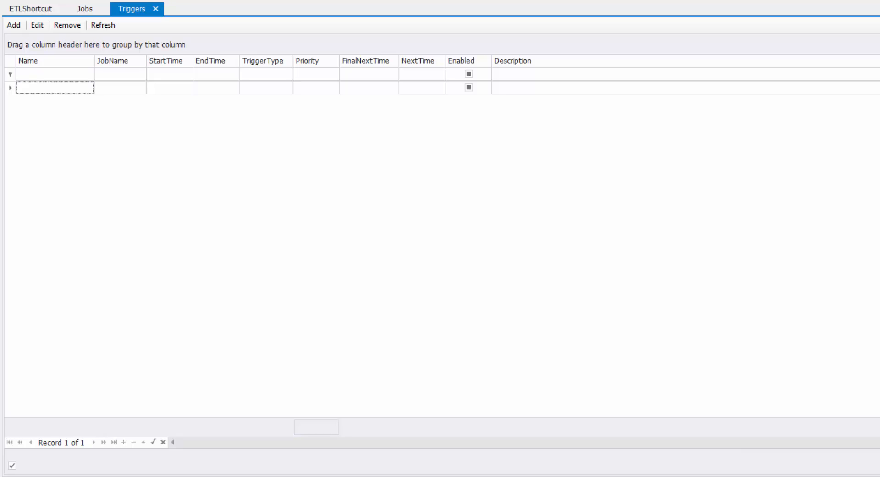
pyautogui.click(17, 29)
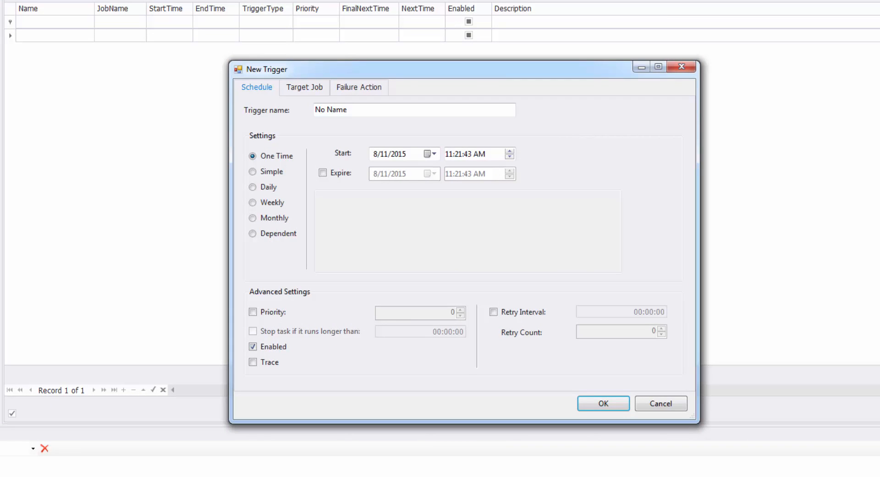
pyautogui.click(415, 107)
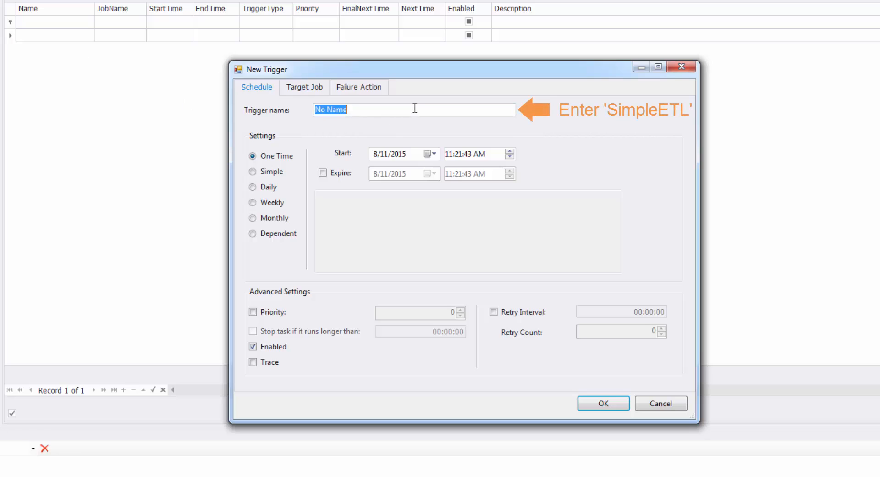
pyautogui.write('SimpleETL')
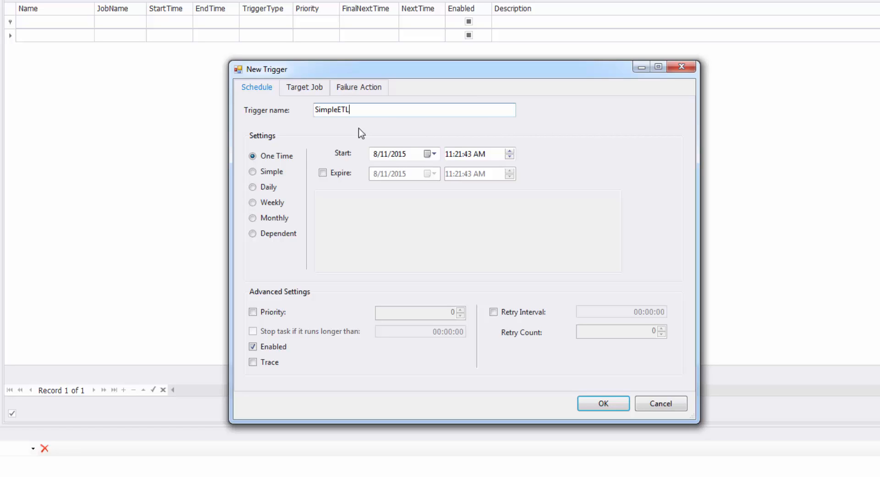
# - Set the trigger's schedule to Simple with a start time of 11:25:00 AM
pyautogui.click(252, 171)
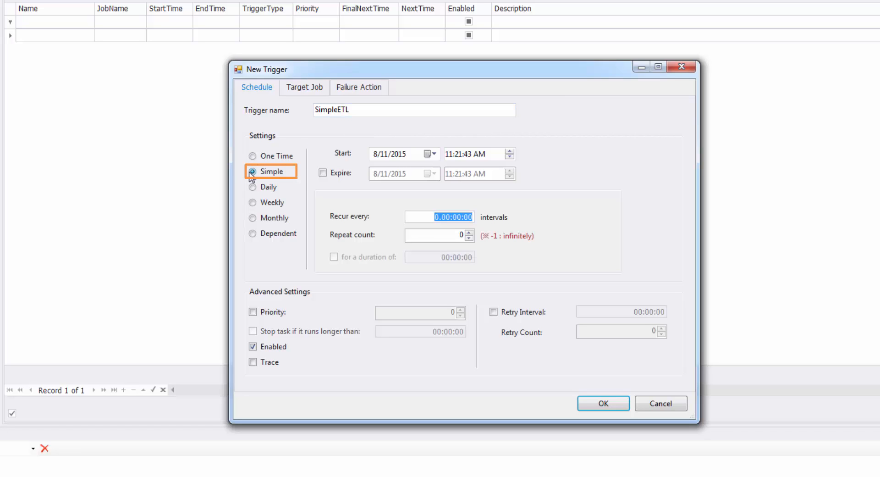
pyautogui.click(458, 154)
pyautogui.click(510, 152)
pyautogui.click(509, 151)
pyautogui.click(509, 151)
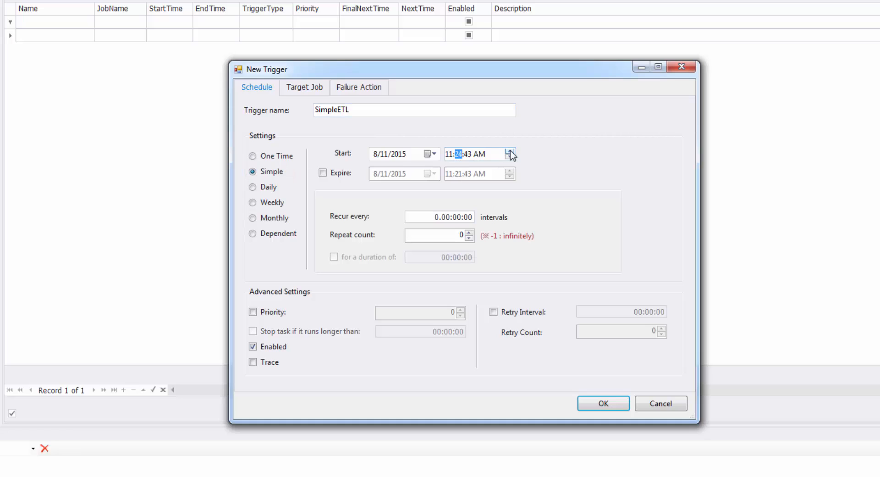
pyautogui.click(510, 151)
pyautogui.click(469, 154)
pyautogui.click(510, 151)
pyautogui.click(510, 151)
pyautogui.click(510, 151)
pyautogui.click(510, 151)
# - Set the trigger to recur every 2 minutes with repeat count -1, and enable its duration limit, entering 1 for the minutes
pyautogui.click(460, 218)
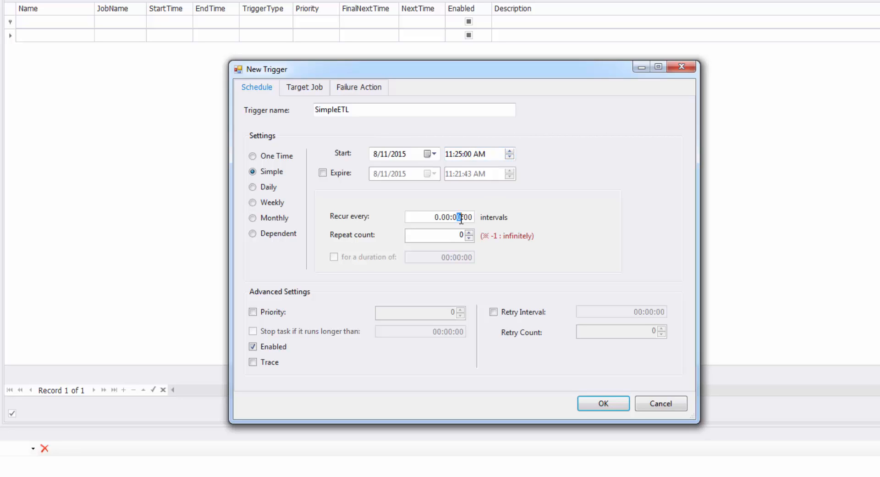
pyautogui.write('2')
pyautogui.click(469, 238)
pyautogui.click(334, 257)
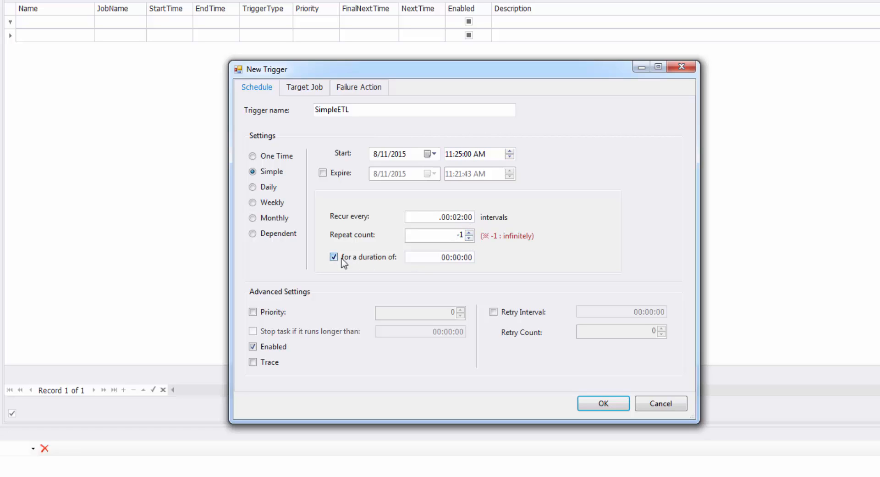
pyautogui.click(455, 258)
pyautogui.write('1')
# - Assign SimpleETL as the trigger's target job and save the trigger
pyautogui.click(293, 92)
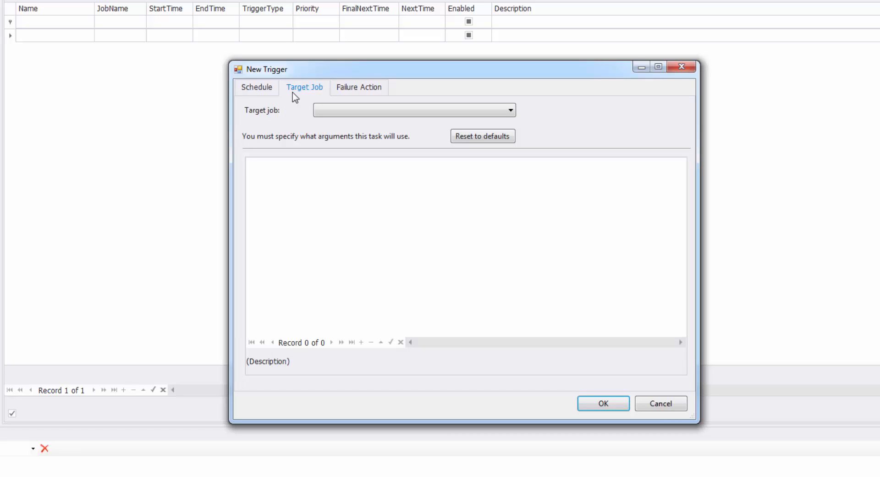
pyautogui.click(438, 112)
pyautogui.click(441, 123)
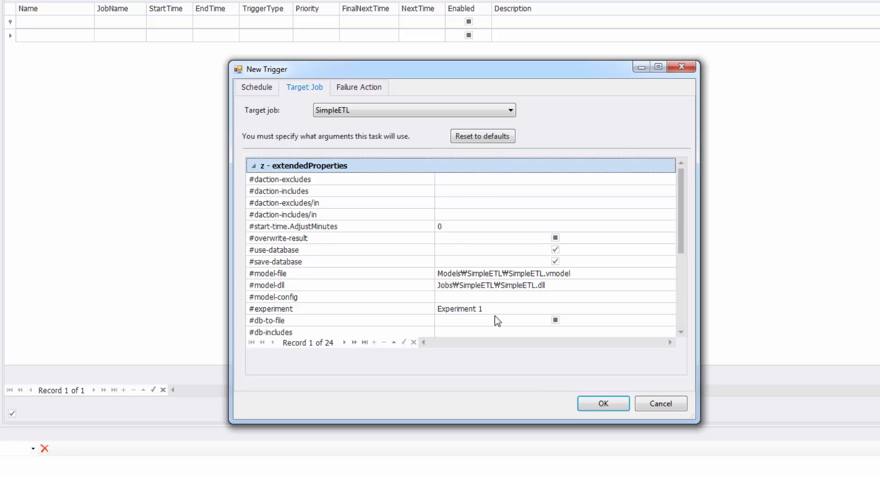
pyautogui.click(584, 402)
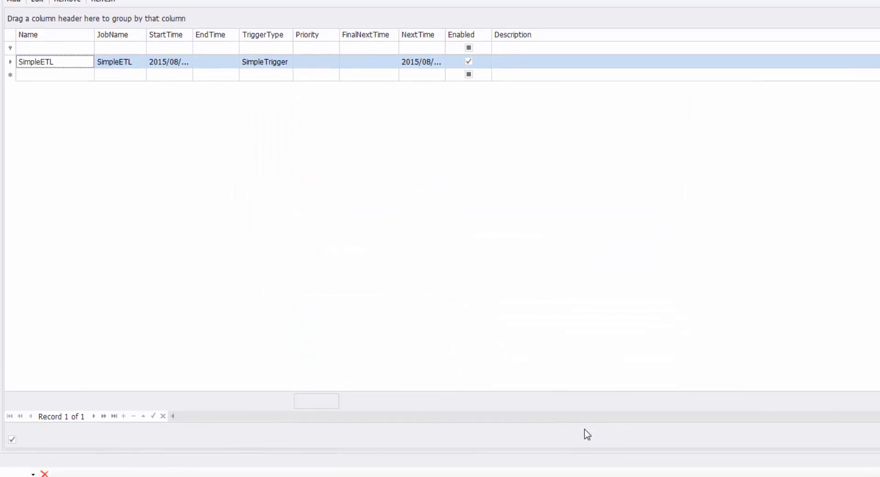